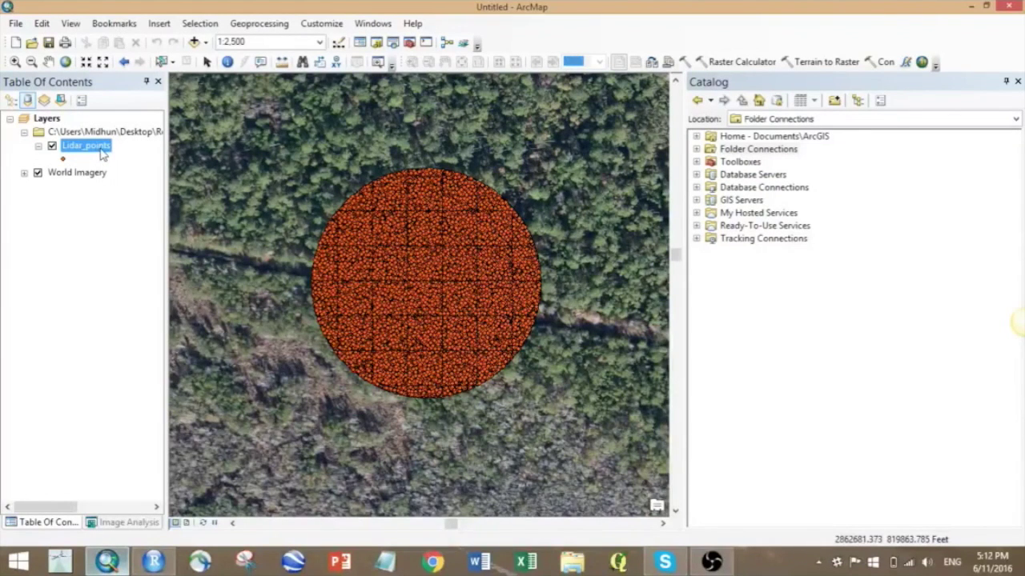
Step: Review the Lidar_points layer's attribute table, then close it
{"action": "right_click", "coordinate": [103, 155]}
{"action": "left_click", "coordinate": [139, 189]}
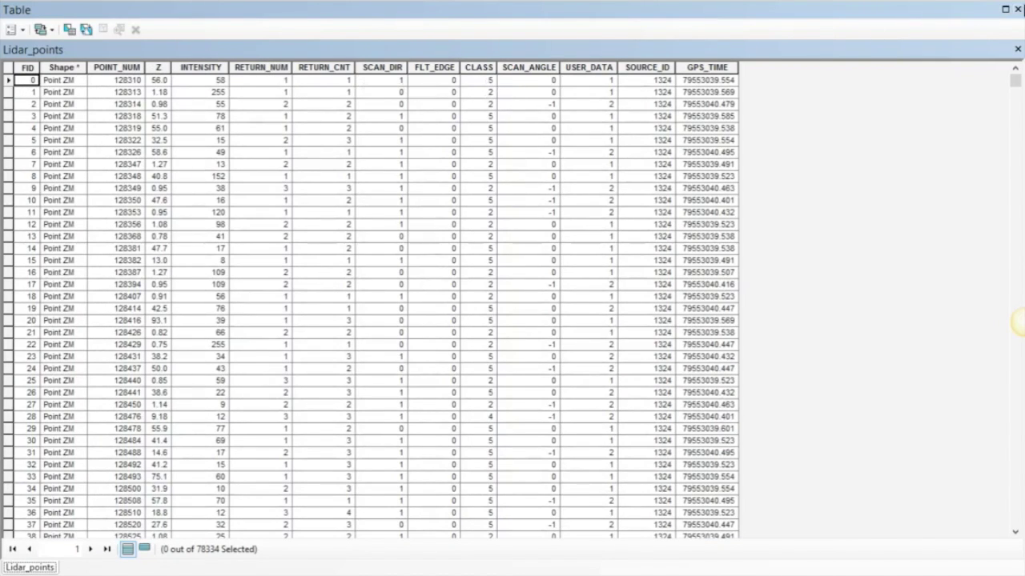
{"action": "left_click", "coordinate": [1018, 10]}
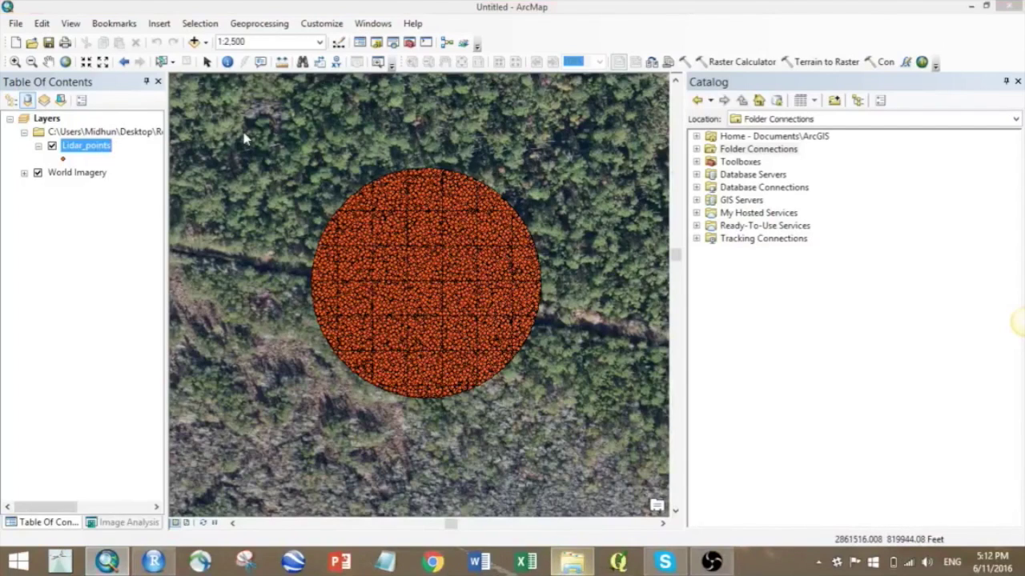
Step: Install the ArcExcel_new add-in from the Downloads folder and confirm the success message
{"action": "key", "text": "super+e"}
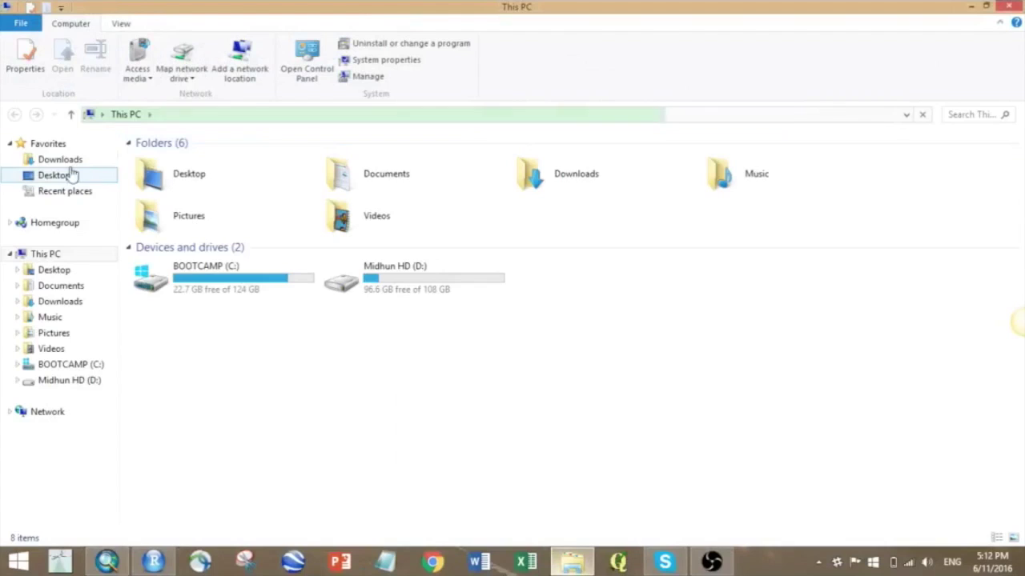
{"action": "left_click", "coordinate": [69, 165]}
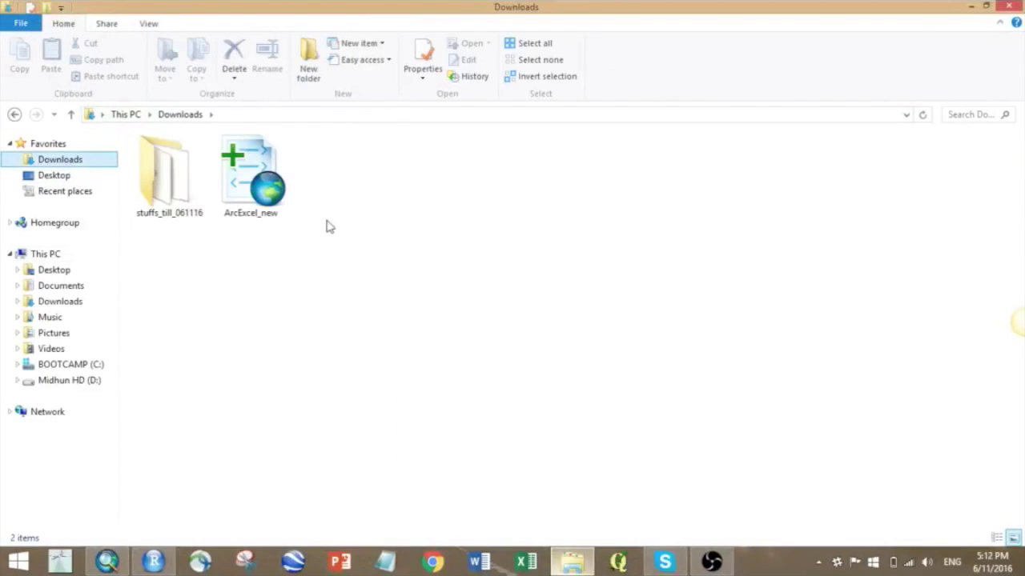
{"action": "left_click", "coordinate": [261, 196]}
{"action": "double_click", "coordinate": [261, 197]}
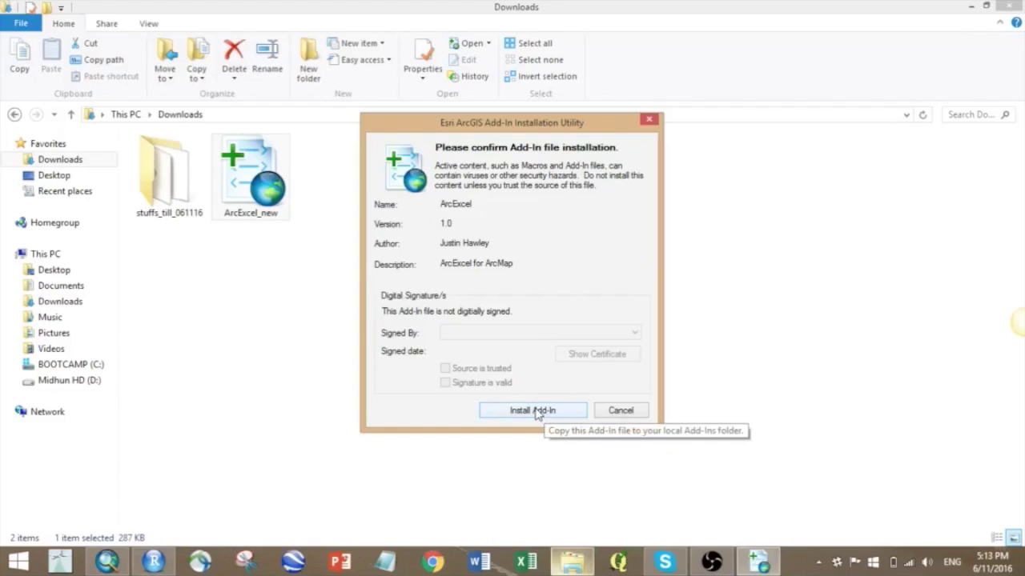
{"action": "left_click", "coordinate": [533, 411]}
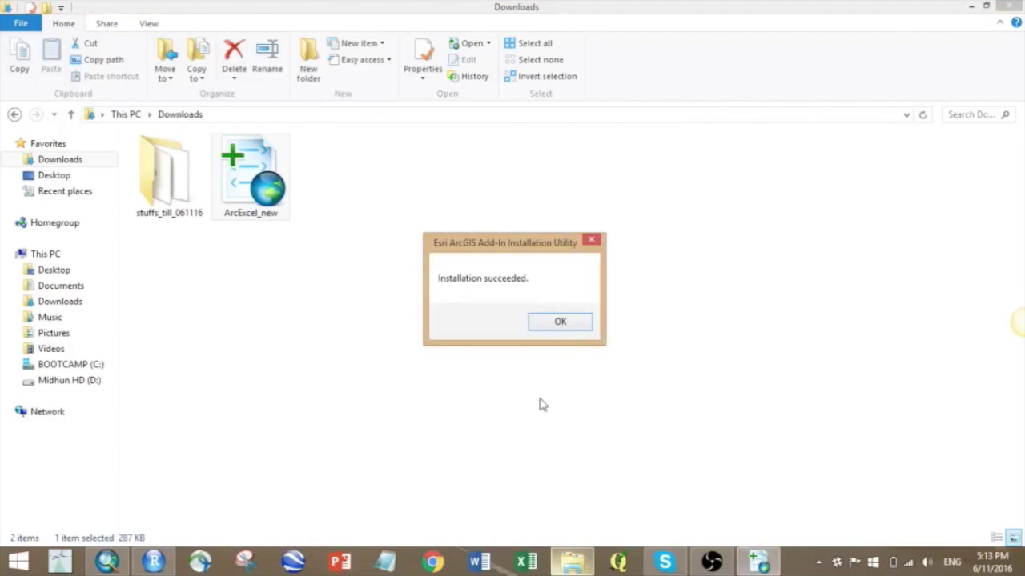
{"action": "left_click", "coordinate": [560, 322]}
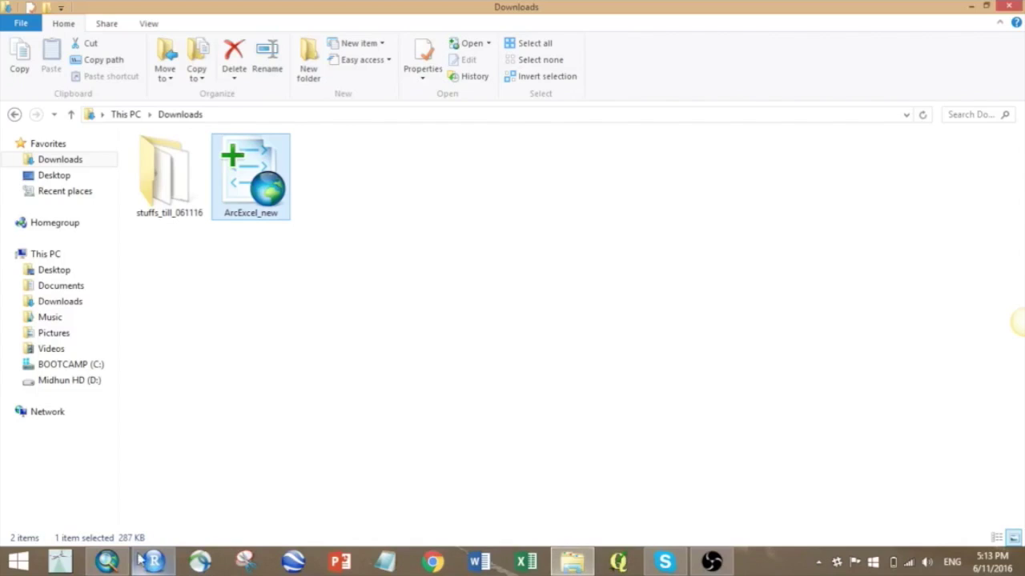
Step: Find the ArcExcel Application command by searching 'arce' in Customize Mode and drag it onto a toolbar
{"action": "left_click", "coordinate": [971, 8]}
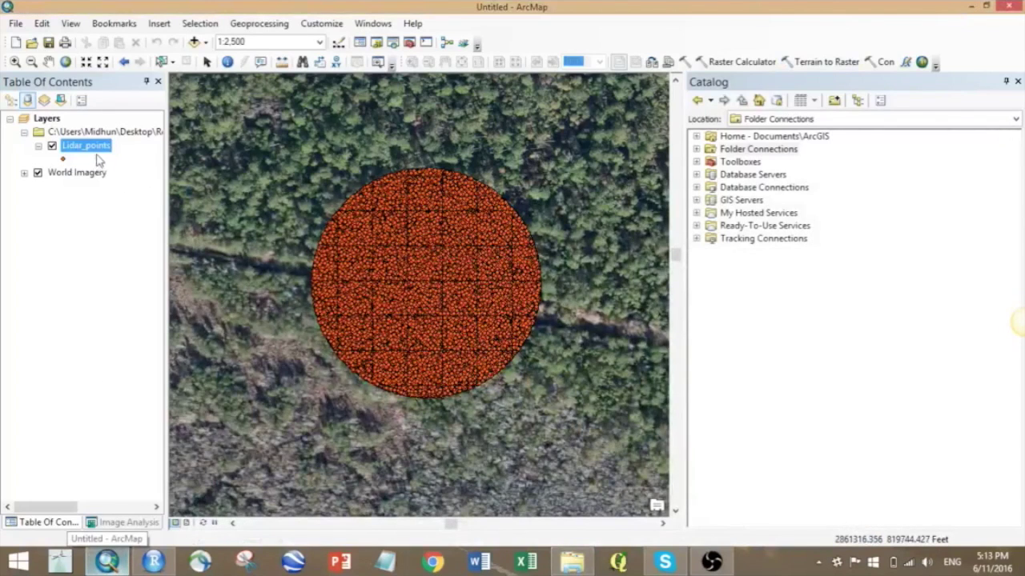
{"action": "left_click", "coordinate": [336, 26]}
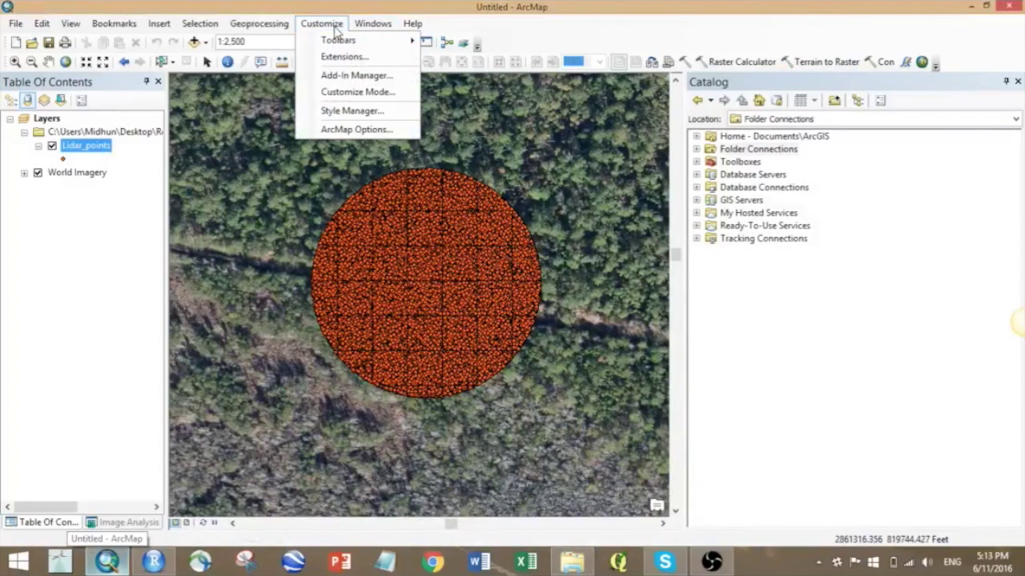
{"action": "left_click", "coordinate": [346, 92]}
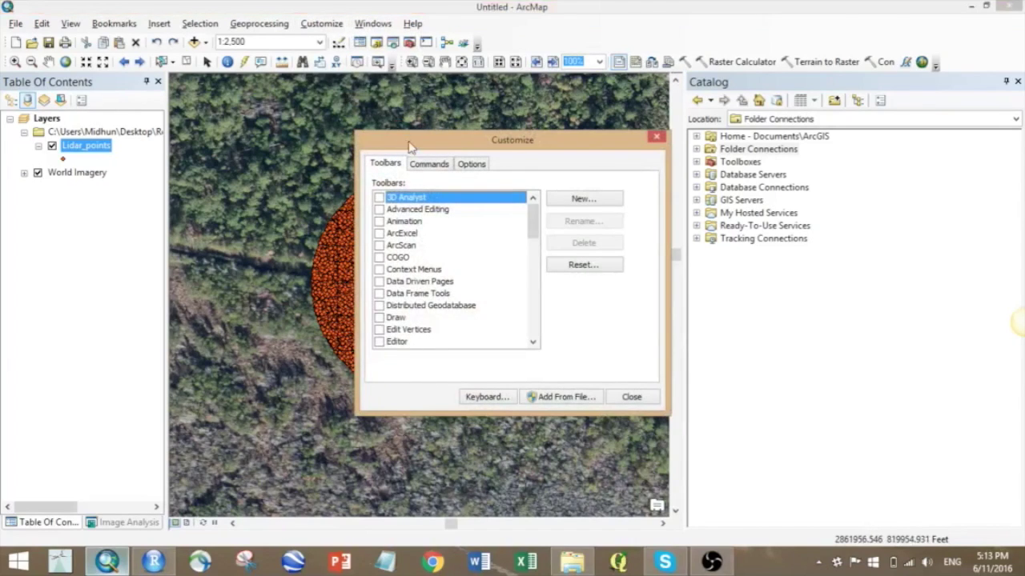
{"action": "left_click", "coordinate": [426, 170]}
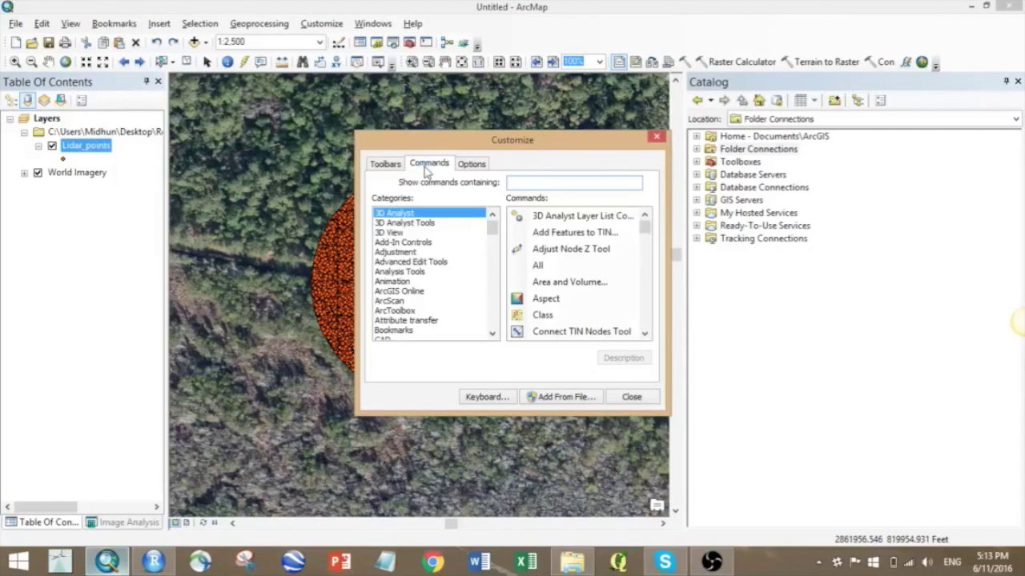
{"action": "type", "text": "arce"}
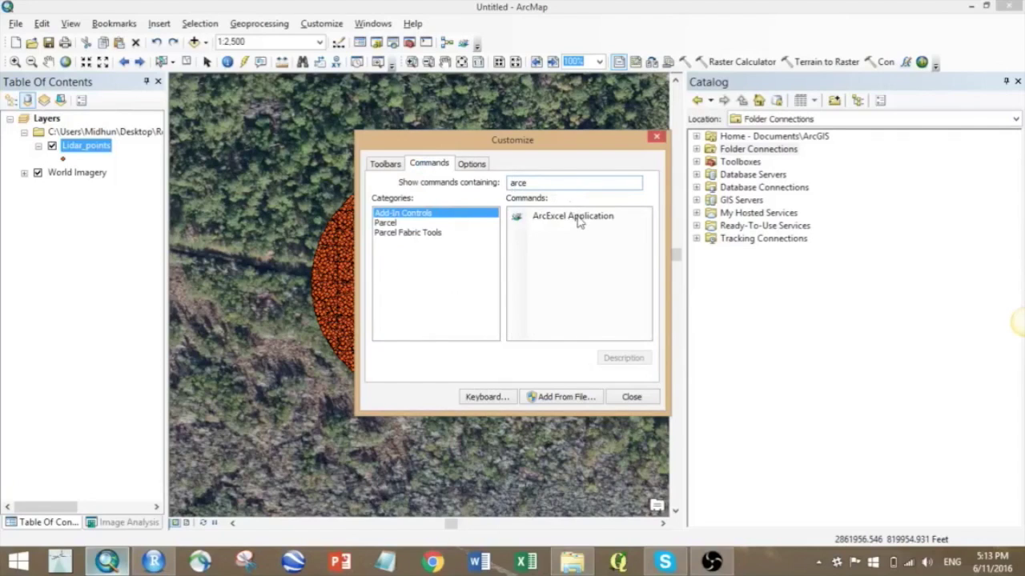
{"action": "left_click", "coordinate": [576, 218]}
{"action": "left_click_drag", "start_coordinate": [575, 219], "coordinate": [469, 42]}
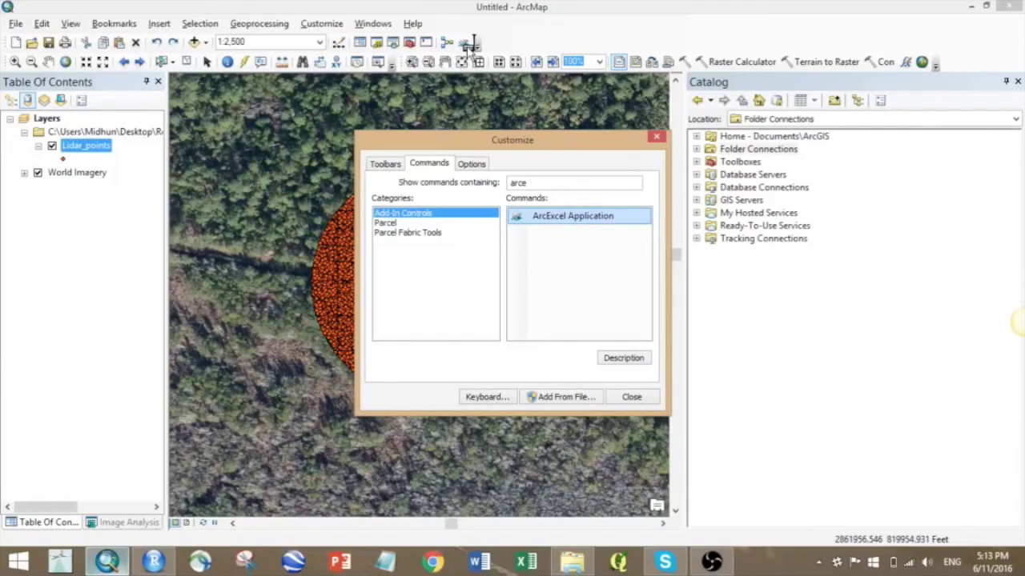
{"action": "left_click_drag", "start_coordinate": [471, 44], "coordinate": [471, 44]}
{"action": "left_click", "coordinate": [631, 397]}
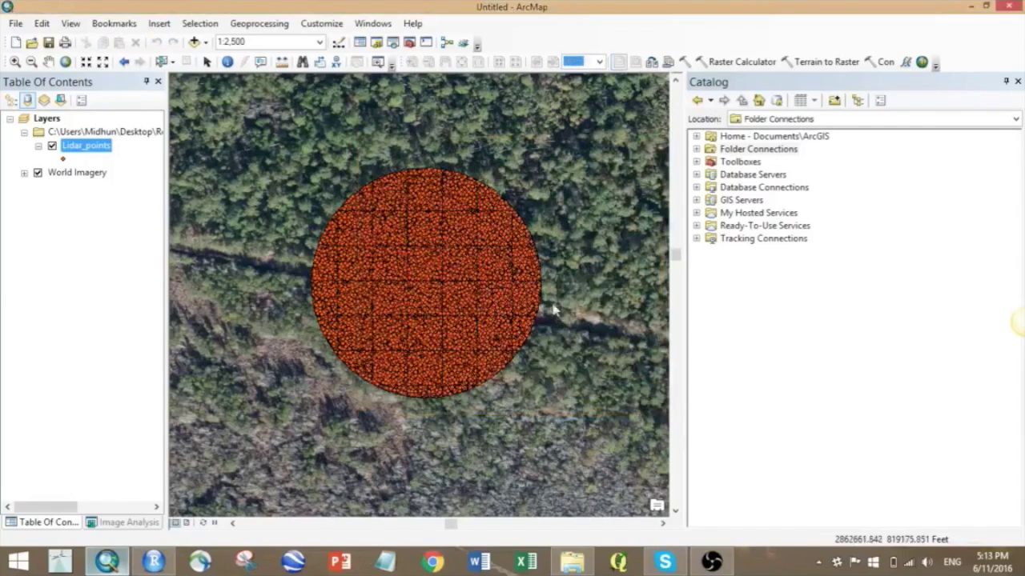
Step: Launch ArcExcel on Lidar_points with only the Z, RETURN_NUM, CLASS and INTENSITY fields checked
{"action": "left_click", "coordinate": [465, 45]}
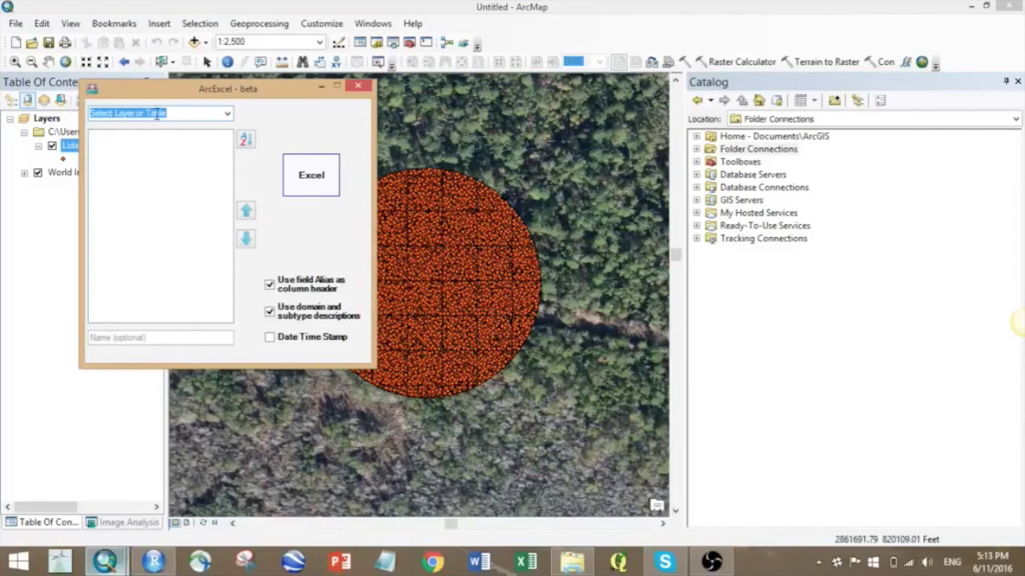
{"action": "left_click", "coordinate": [228, 116]}
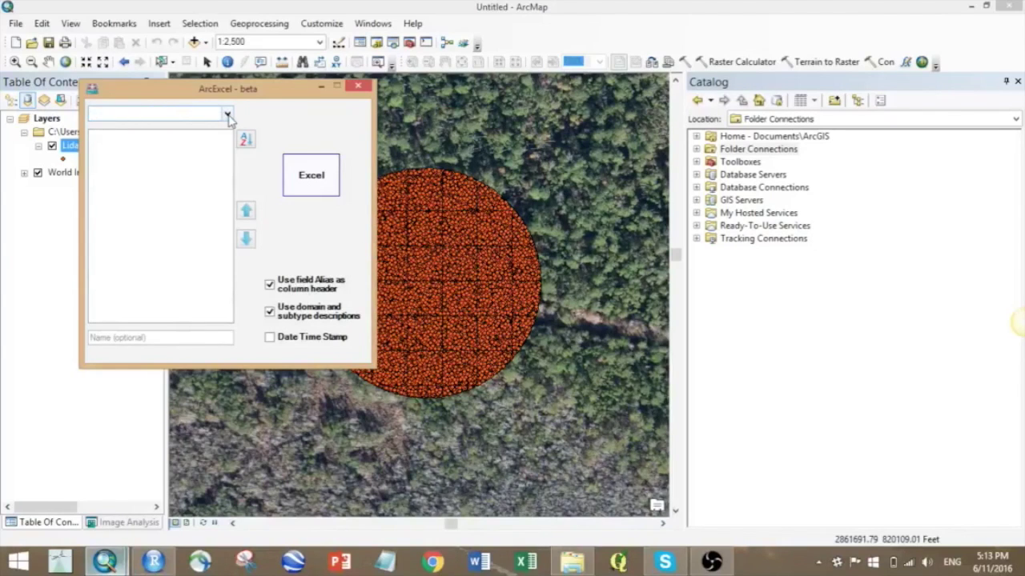
{"action": "left_click", "coordinate": [143, 134]}
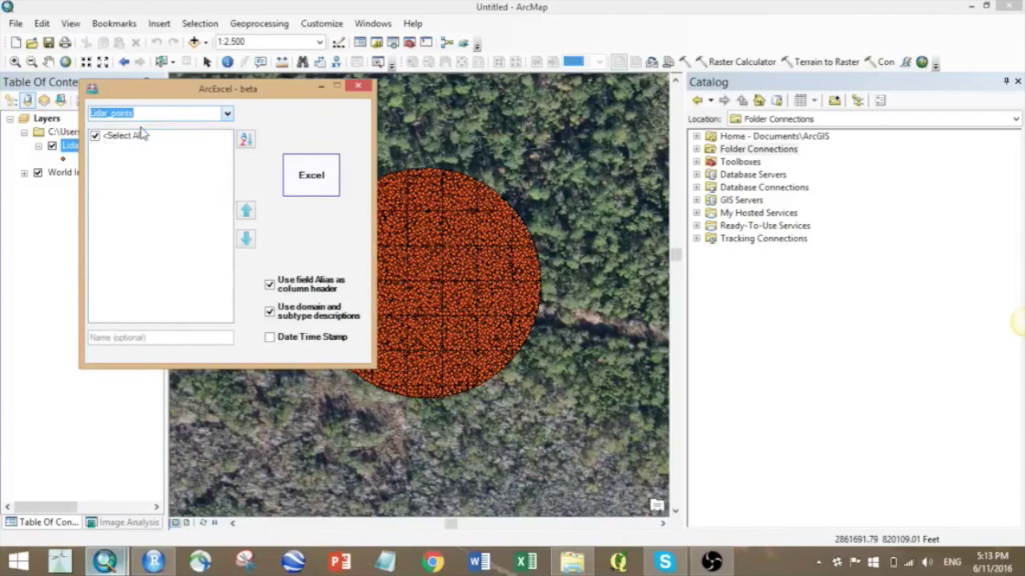
{"action": "left_click", "coordinate": [96, 137]}
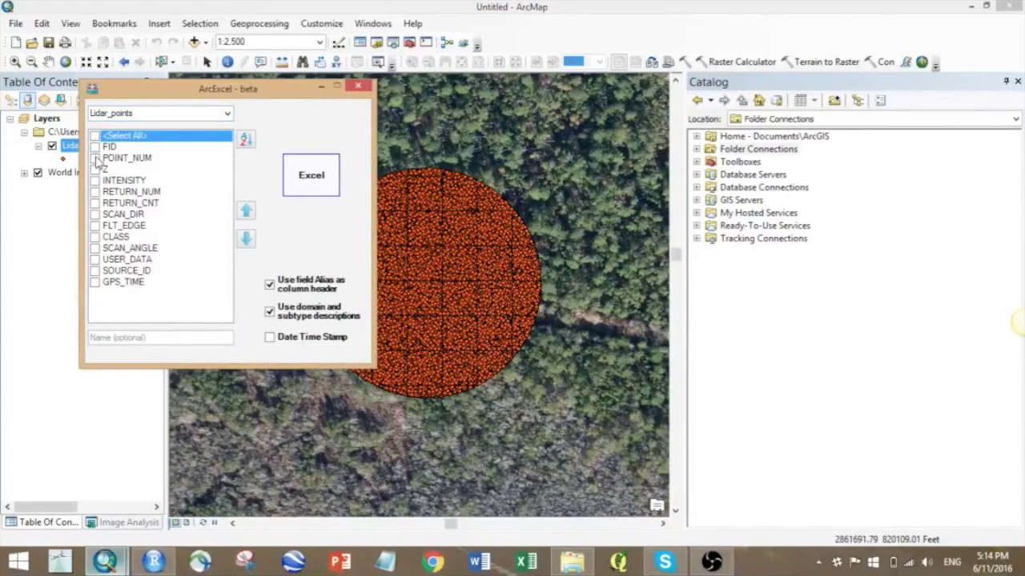
{"action": "left_click", "coordinate": [96, 169]}
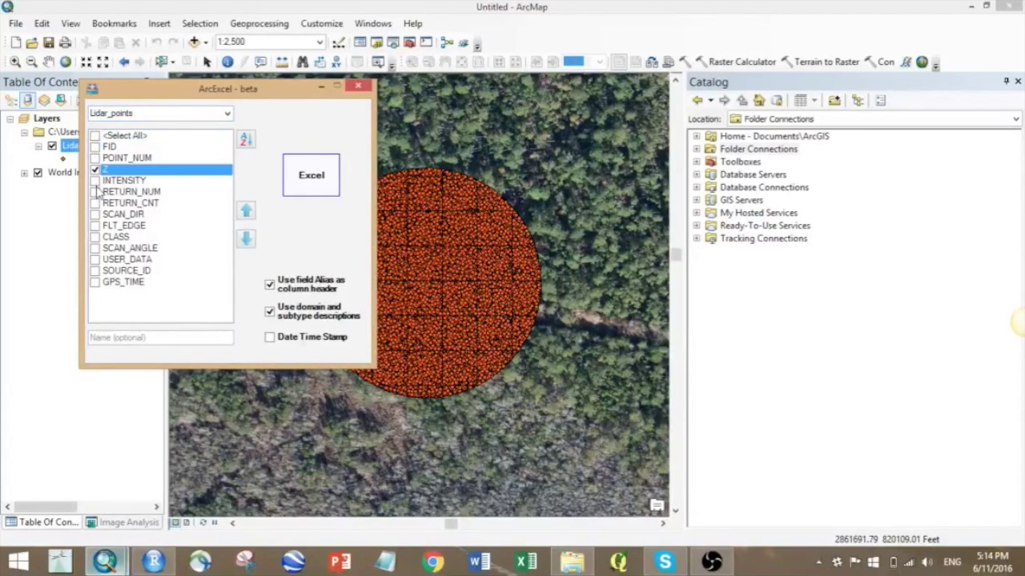
{"action": "left_click", "coordinate": [95, 193]}
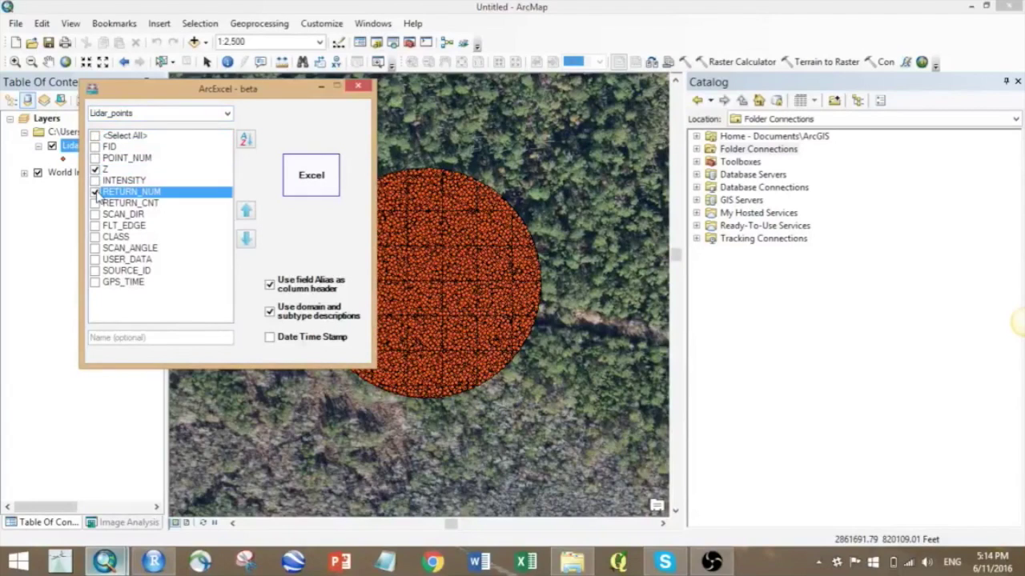
{"action": "left_click", "coordinate": [95, 238]}
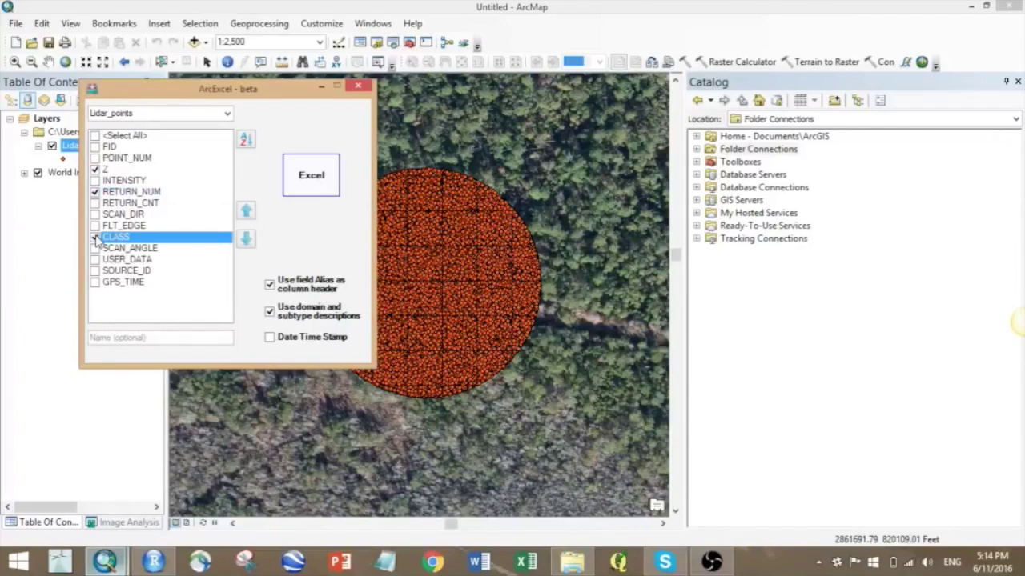
{"action": "left_click", "coordinate": [95, 181]}
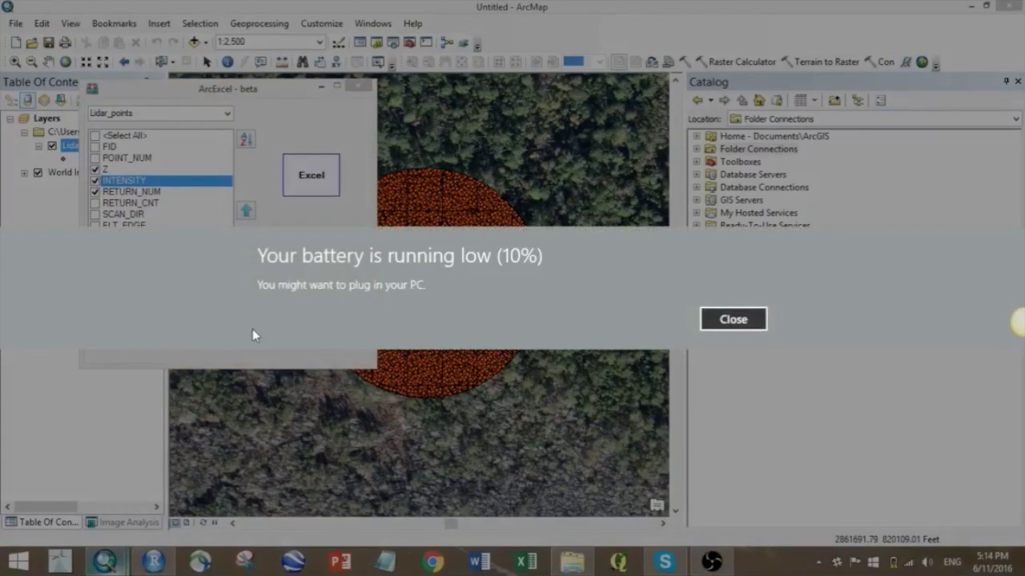
{"action": "left_click", "coordinate": [715, 319]}
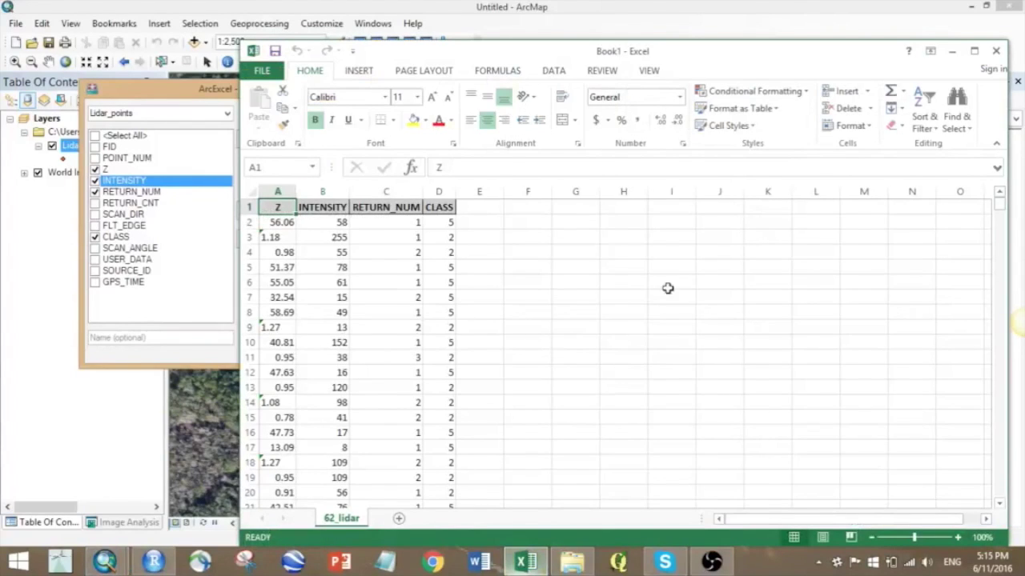
Step: Scroll down to the last data row 78335, maximize the workbook, then minimize Book1
{"action": "left_click_drag", "start_coordinate": [1003, 208], "coordinate": [1000, 506]}
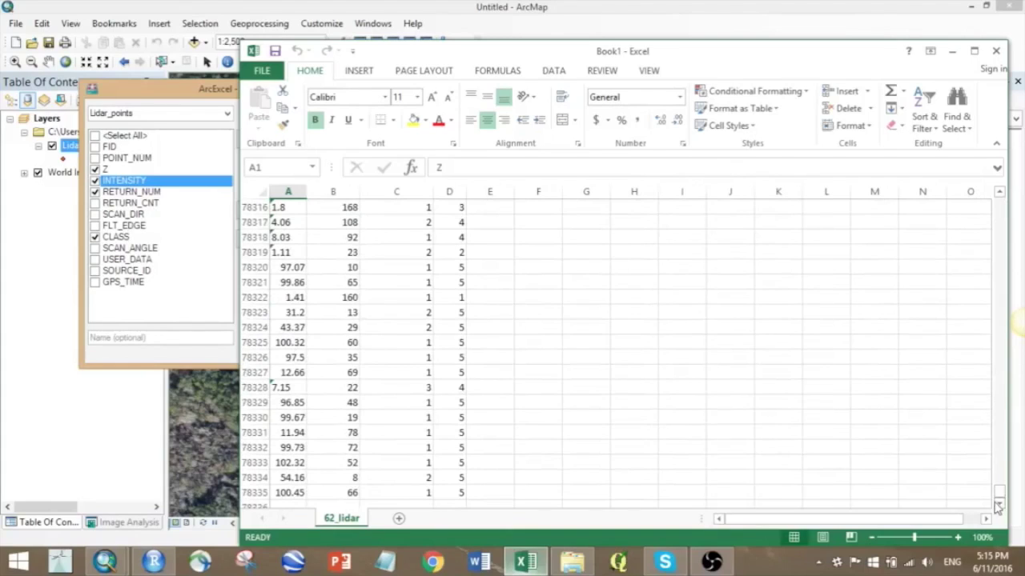
{"action": "left_click", "coordinate": [974, 51]}
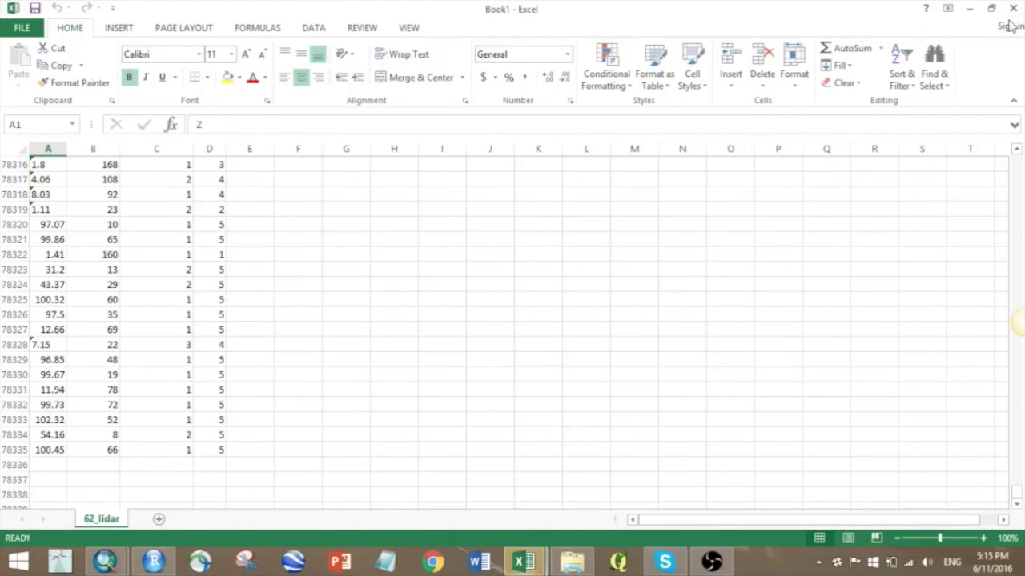
{"action": "left_click", "coordinate": [972, 9]}
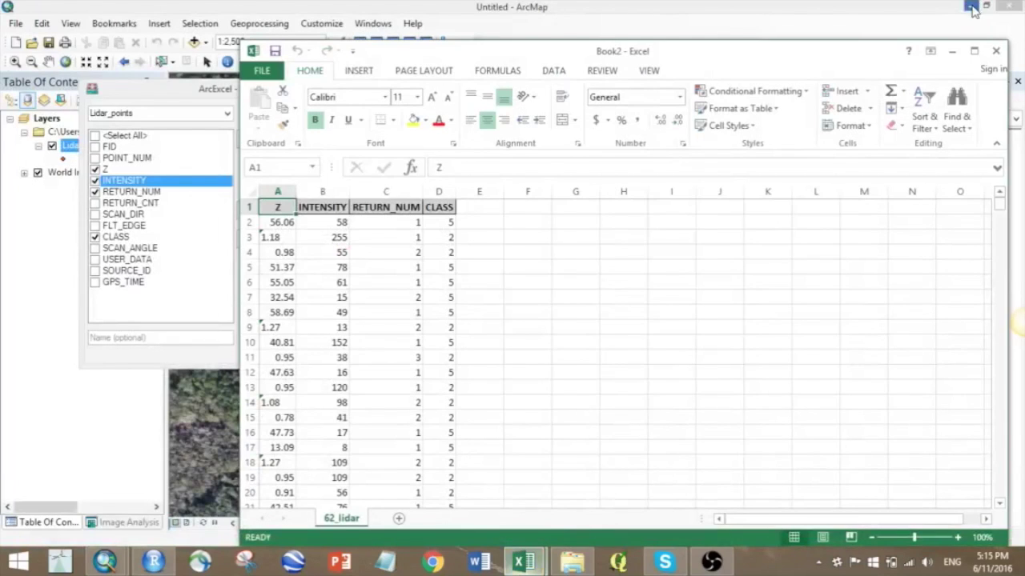
Step: Minimize Book2 and close the ArcExcel - beta window
{"action": "left_click", "coordinate": [952, 50]}
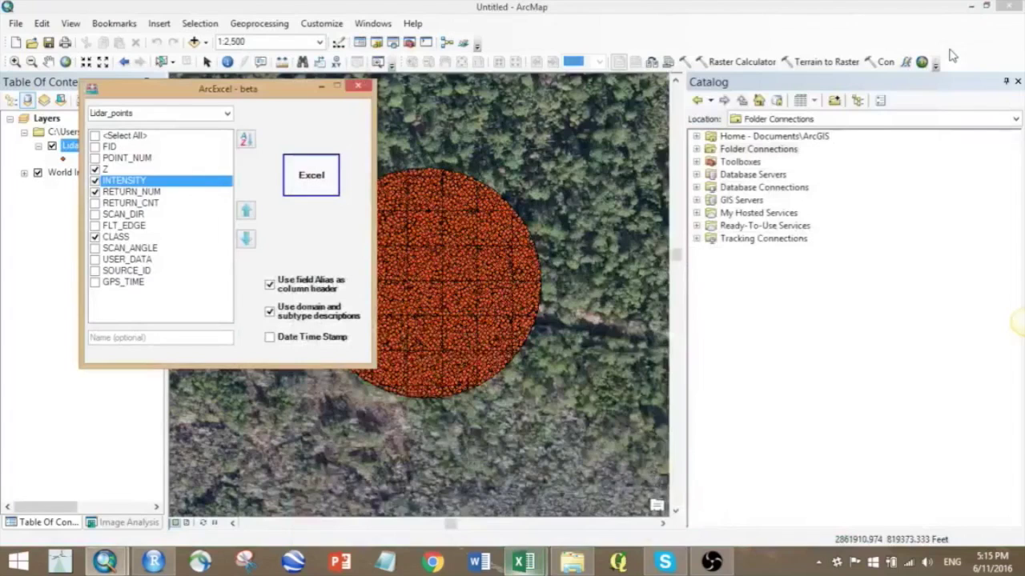
{"action": "left_click", "coordinate": [358, 87]}
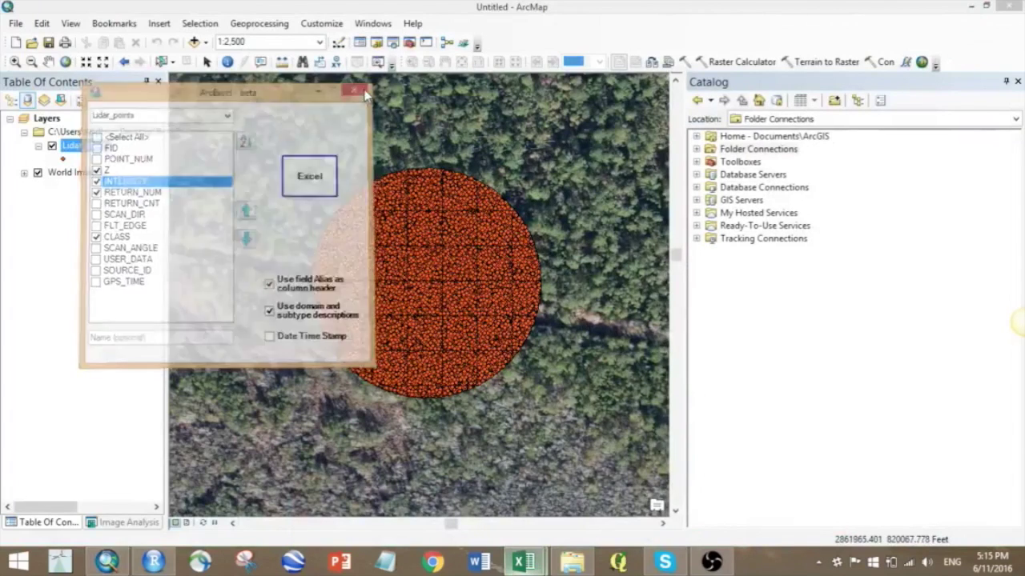